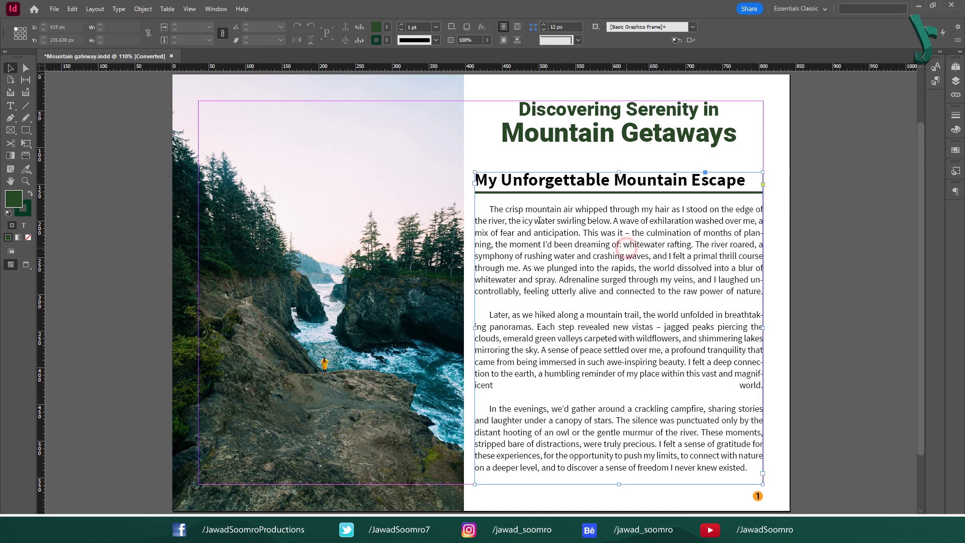
Step: Select a run of body paragraphs inside the text frame, then exit text editing
{"action": "double_click", "coordinate": [623, 245]}
{"action": "left_click_drag", "start_coordinate": [551, 244], "coordinate": [679, 387]}
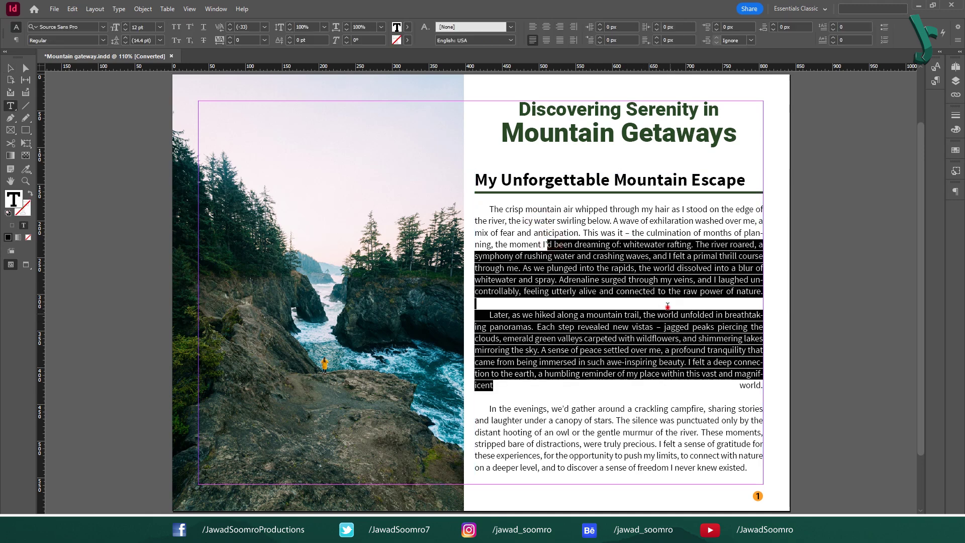
{"action": "left_click", "coordinate": [668, 306]}
{"action": "key", "text": "Escape"}
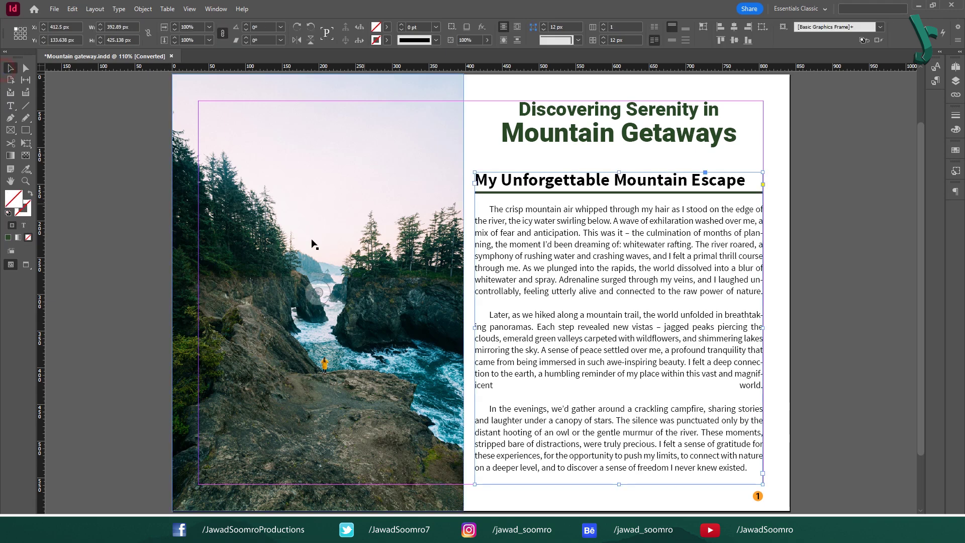
Step: Check the title and heading frames by selecting part of the heading text, then deselect
{"action": "left_click", "coordinate": [589, 122]}
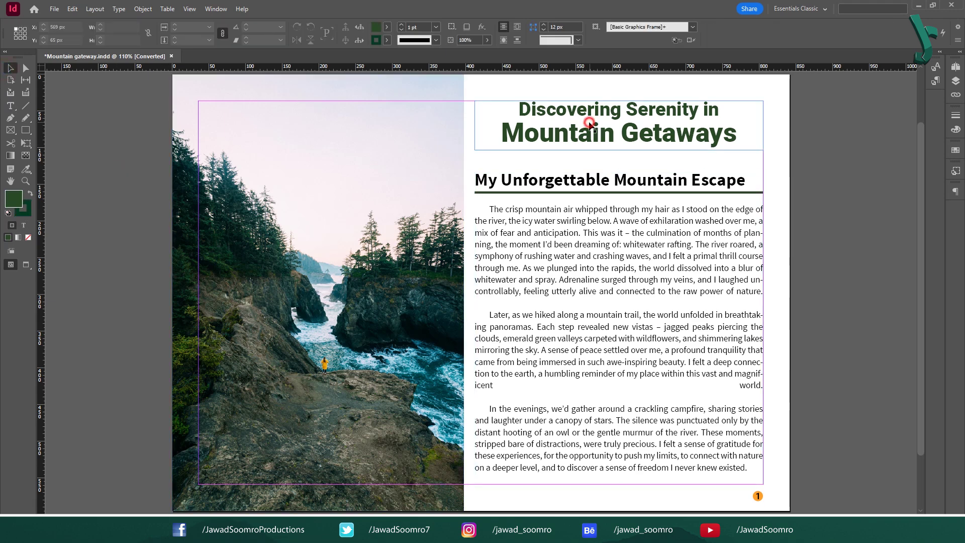
{"action": "left_click", "coordinate": [550, 179]}
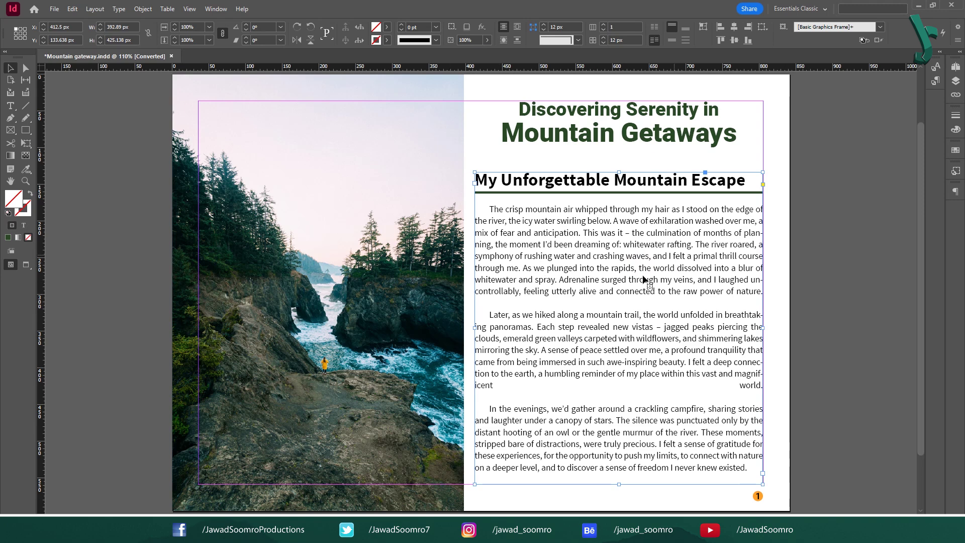
{"action": "double_click", "coordinate": [752, 189]}
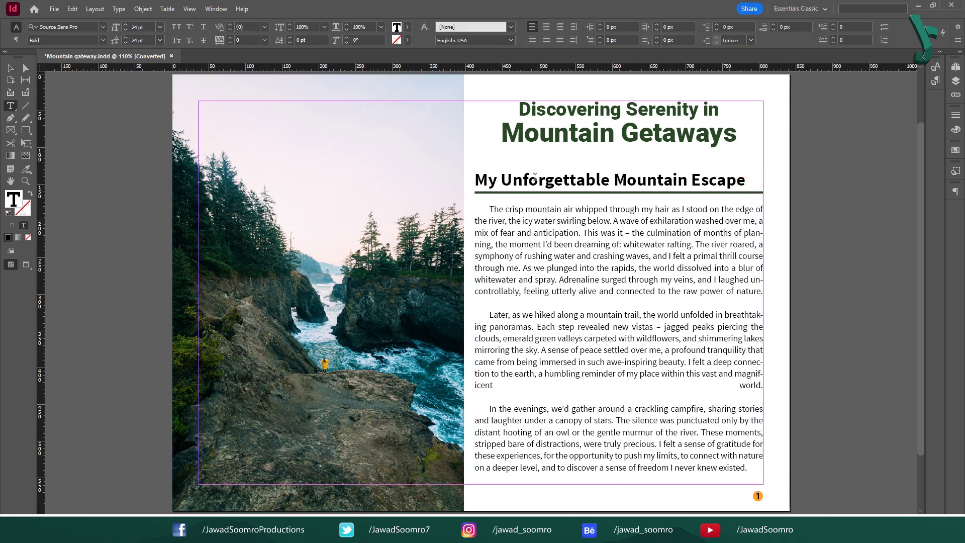
{"action": "left_click_drag", "start_coordinate": [534, 178], "coordinate": [654, 183]}
{"action": "left_click", "coordinate": [654, 183]}
{"action": "key", "text": "Escape"}
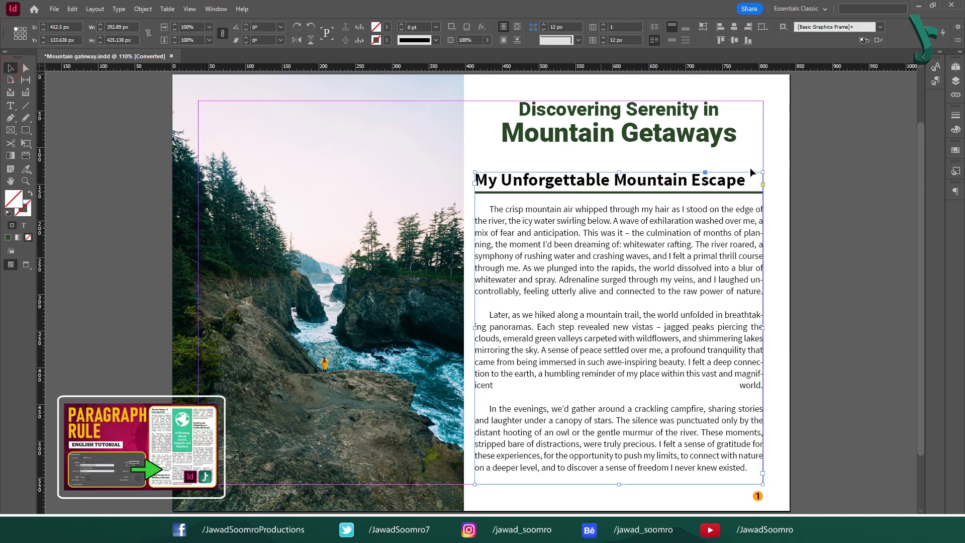
{"action": "left_click", "coordinate": [795, 177]}
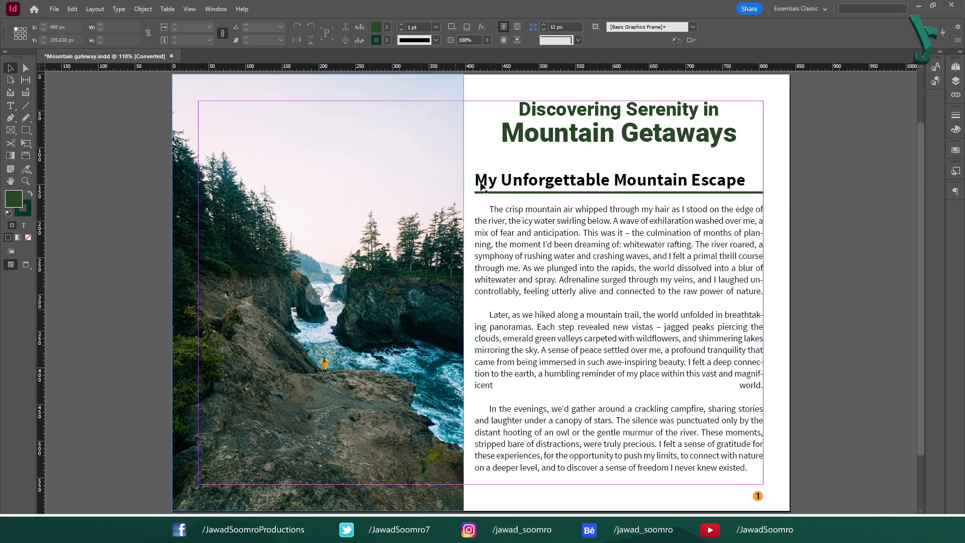
Step: Give the body text frame 2 columns with a 12 px gutter in Text Frame Options
{"action": "left_click", "coordinate": [623, 282]}
{"action": "right_click", "coordinate": [603, 279]}
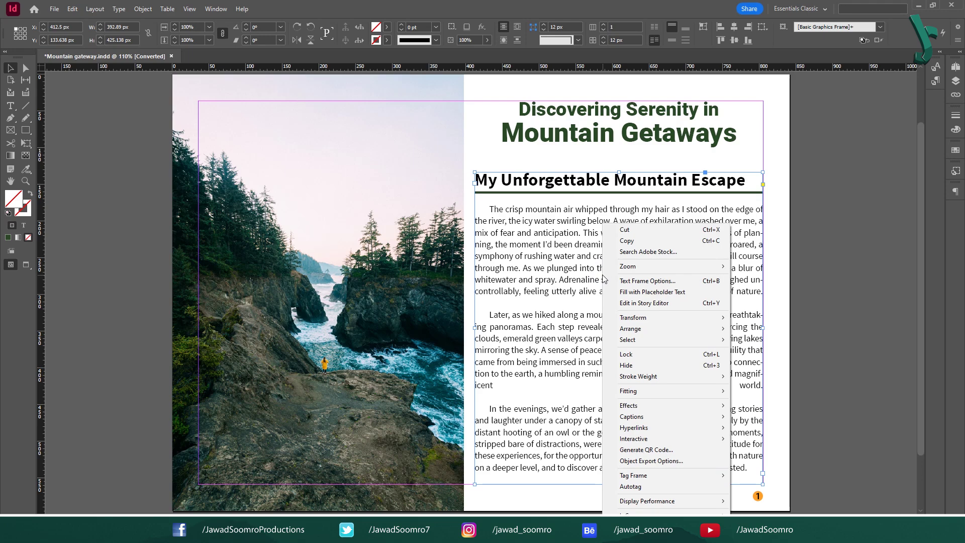
{"action": "left_click", "coordinate": [647, 281]}
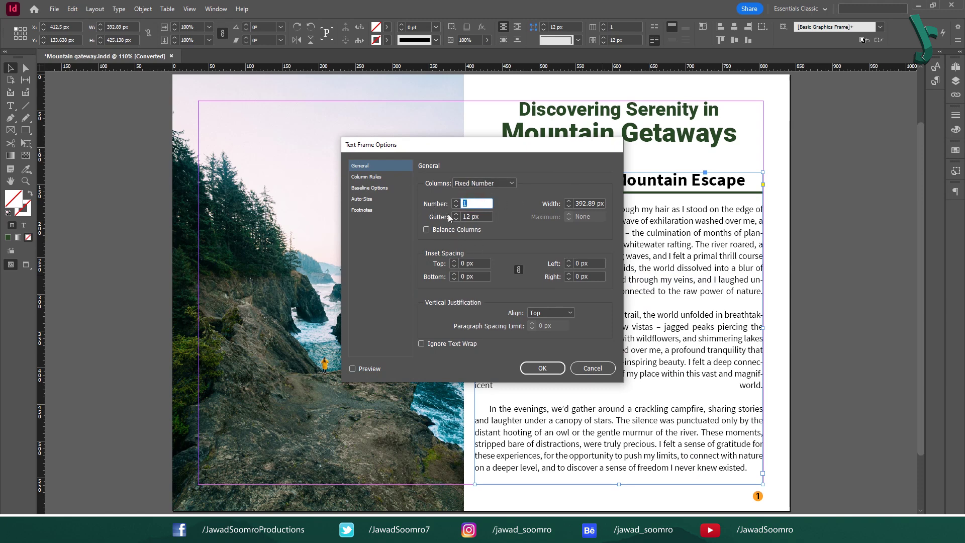
{"action": "left_click", "coordinate": [455, 201]}
{"action": "left_click", "coordinate": [458, 216]}
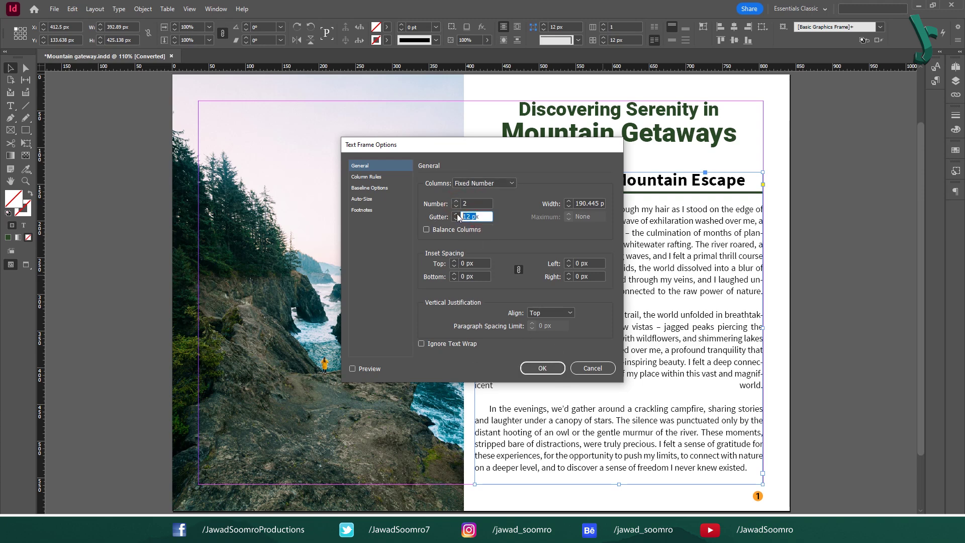
{"action": "double_click", "coordinate": [479, 216]}
{"action": "left_click", "coordinate": [544, 369]}
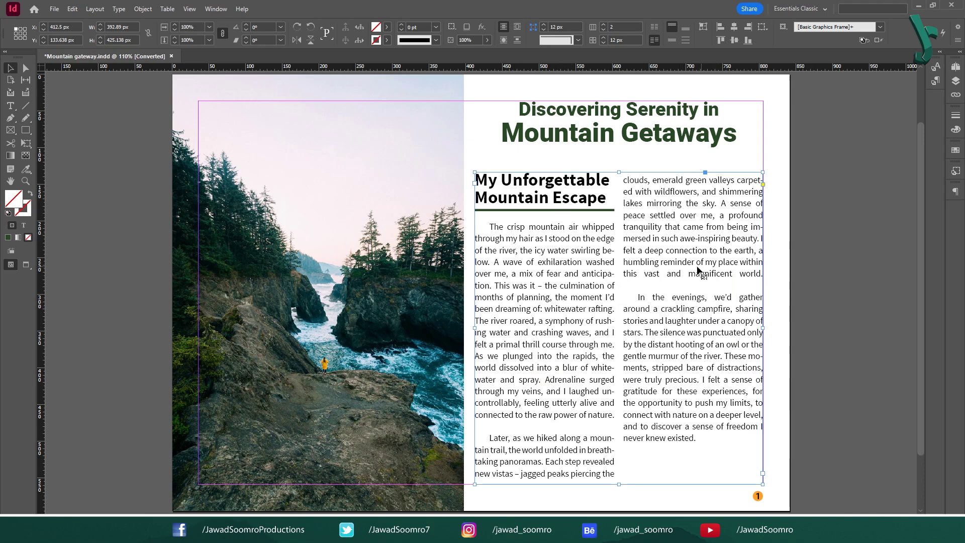
{"action": "double_click", "coordinate": [483, 247]}
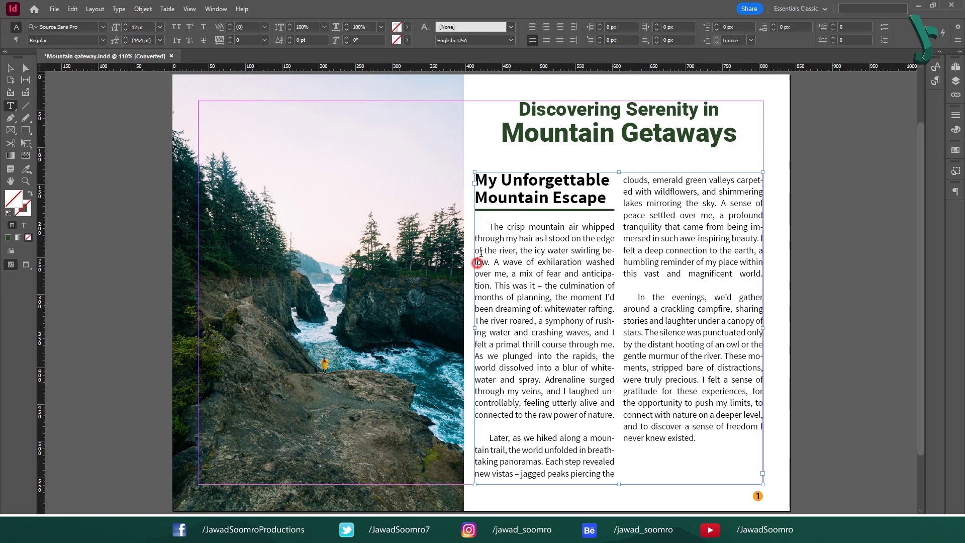
{"action": "left_click_drag", "start_coordinate": [629, 223], "coordinate": [689, 379]}
{"action": "key", "text": "Escape"}
{"action": "right_click", "coordinate": [572, 224]}
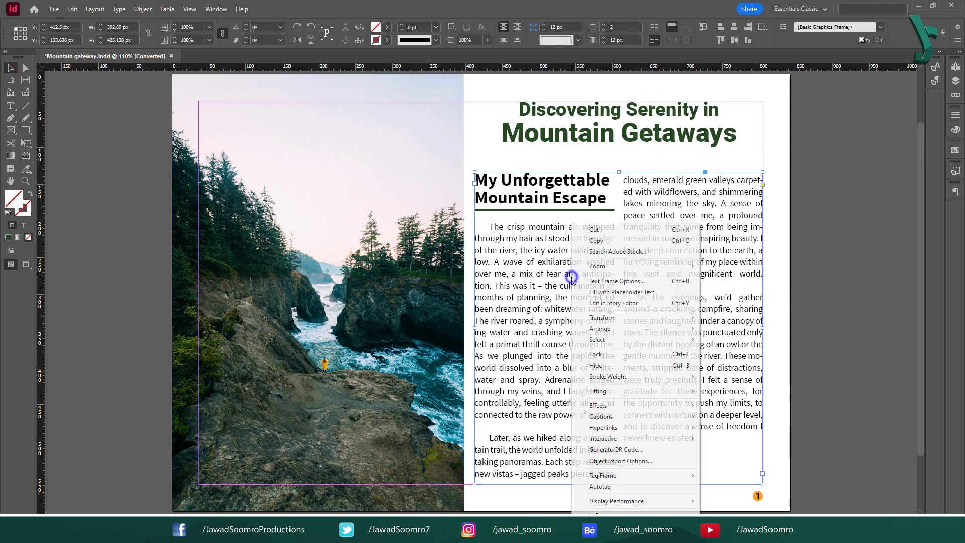
{"action": "left_click", "coordinate": [630, 282]}
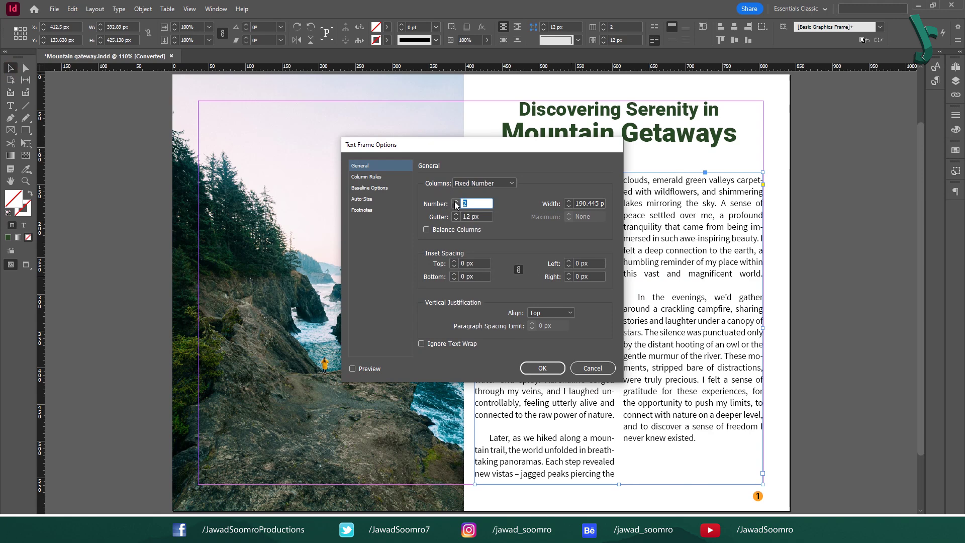
{"action": "left_click", "coordinate": [456, 201]}
{"action": "left_click", "coordinate": [543, 368]}
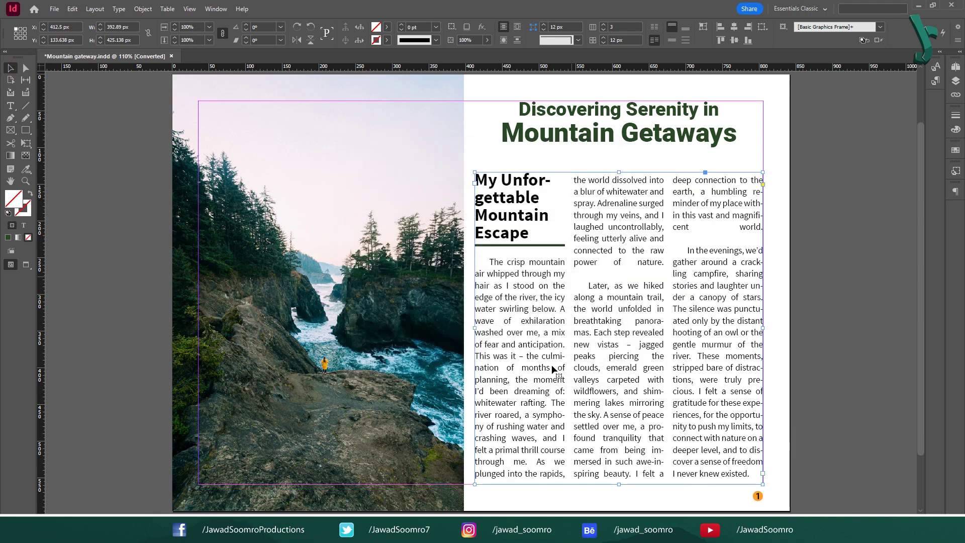
{"action": "left_click", "coordinate": [799, 235]}
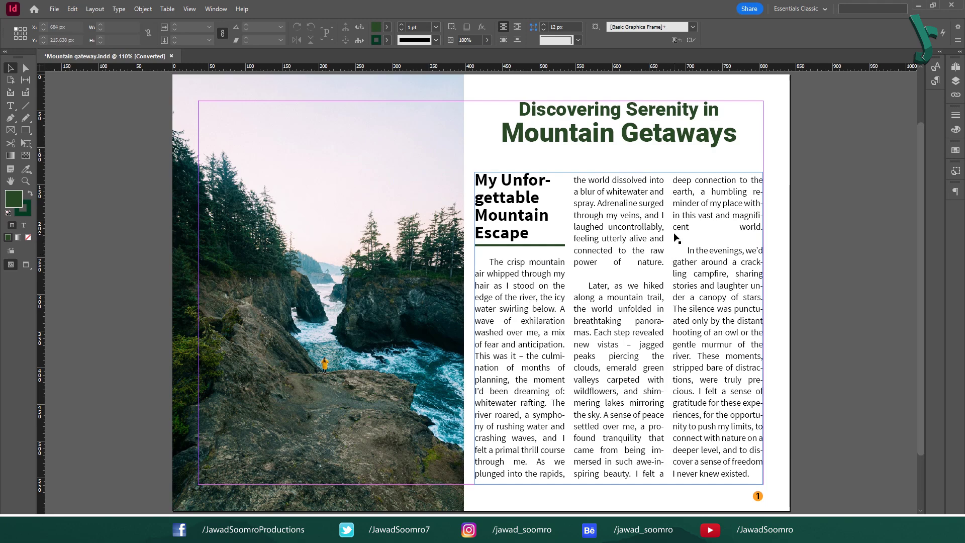
{"action": "right_click", "coordinate": [621, 253]}
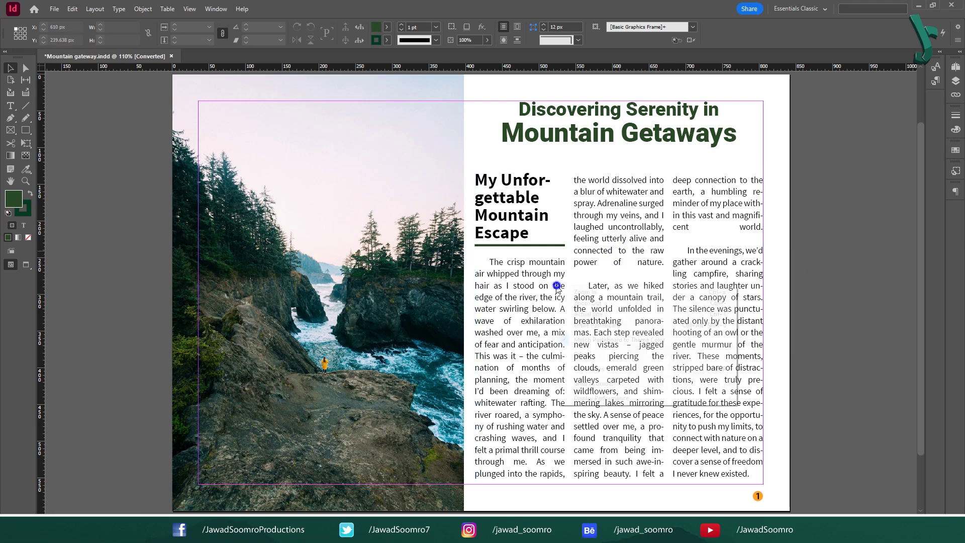
{"action": "right_click", "coordinate": [632, 285]}
{"action": "left_click", "coordinate": [631, 285]}
{"action": "right_click", "coordinate": [678, 280]}
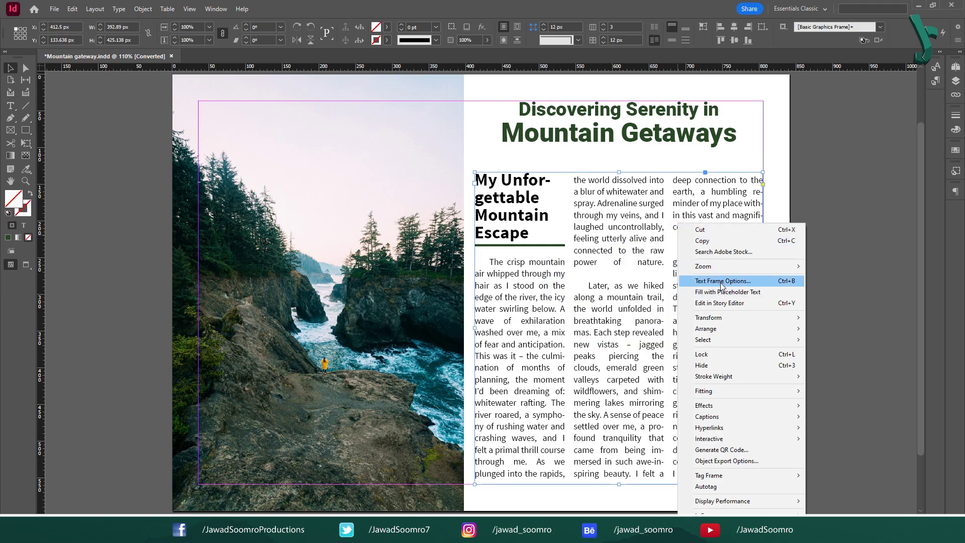
{"action": "left_click", "coordinate": [701, 338]}
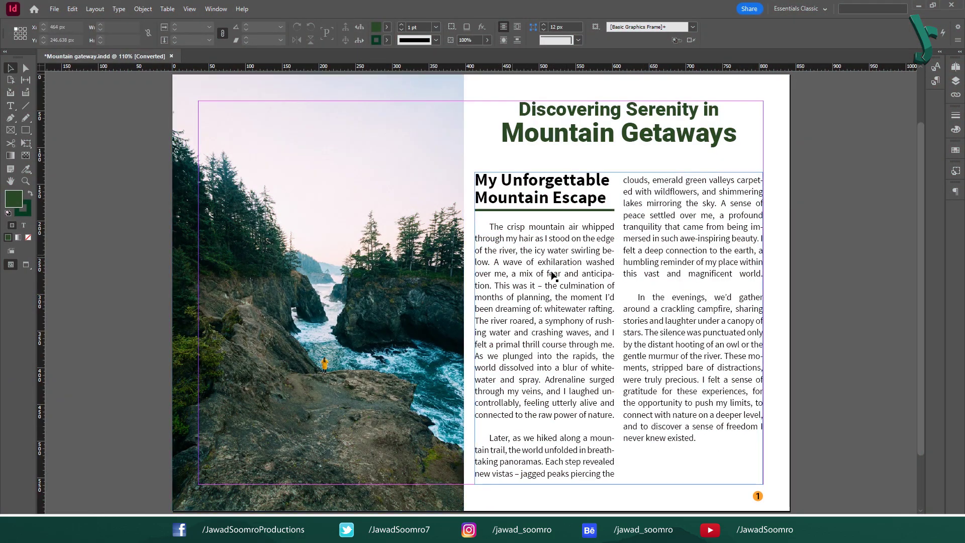
{"action": "right_click", "coordinate": [648, 290]}
{"action": "right_click", "coordinate": [585, 277]}
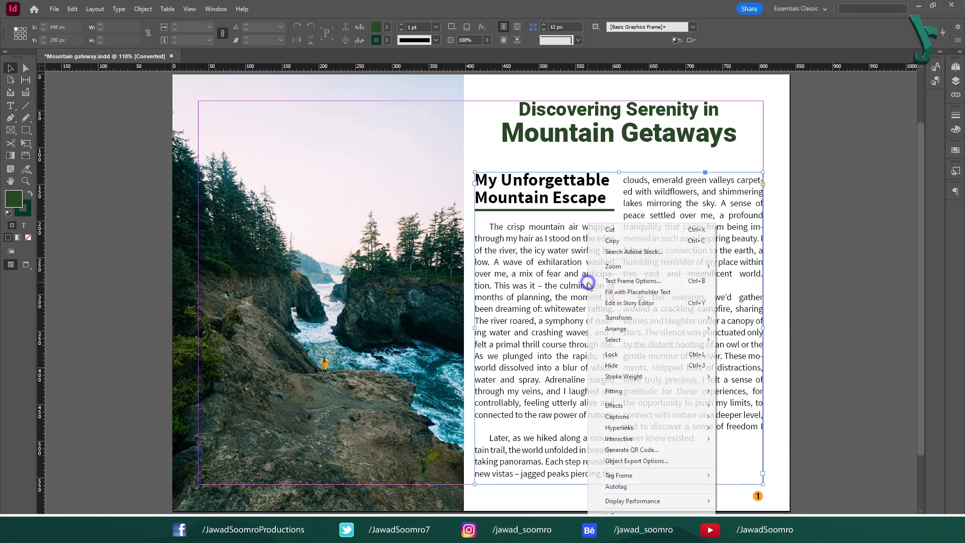
{"action": "left_click", "coordinate": [632, 281]}
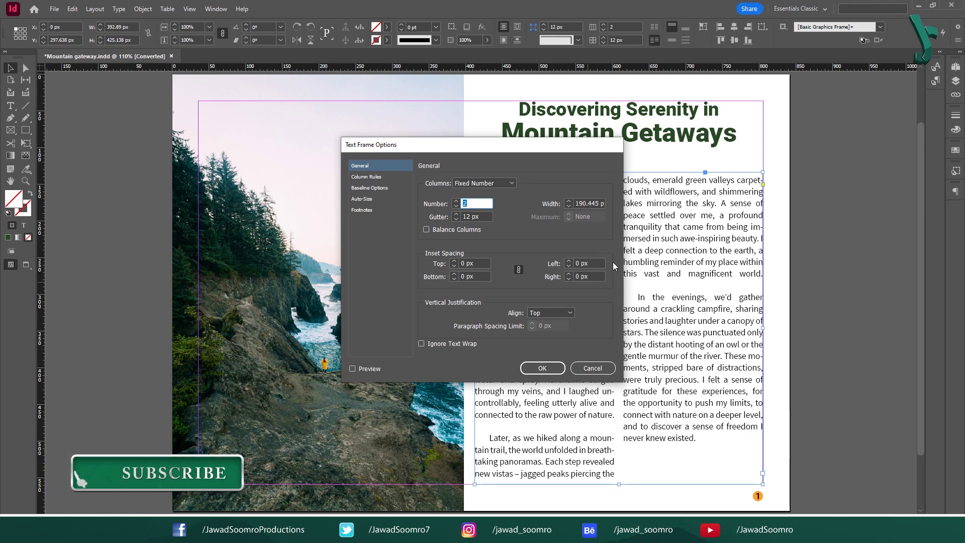
{"action": "left_click", "coordinate": [587, 368]}
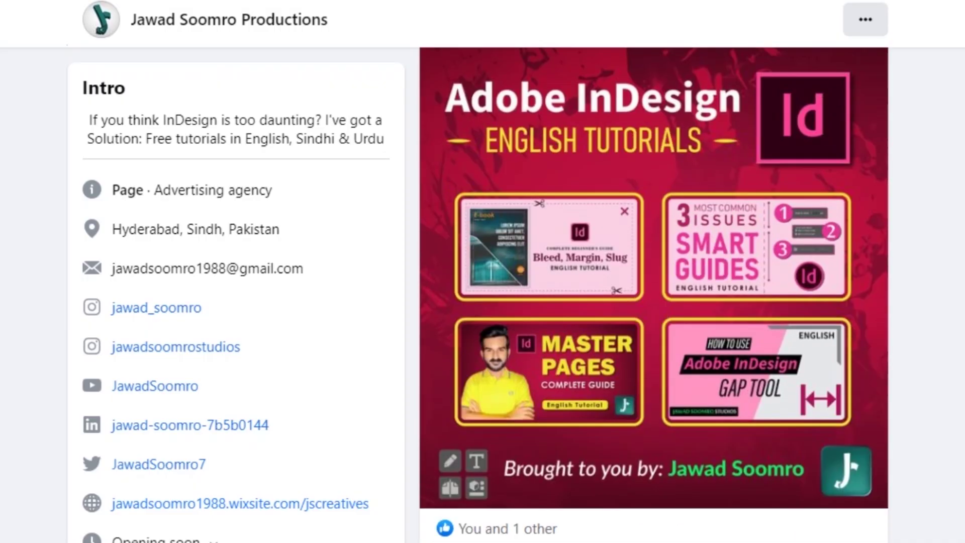
Step: Scroll up through the creator's Facebook page and Instagram profile in the outro
{"action": "scroll", "coordinate": [482, 272], "scroll_direction": "up", "scroll_amount": 15}
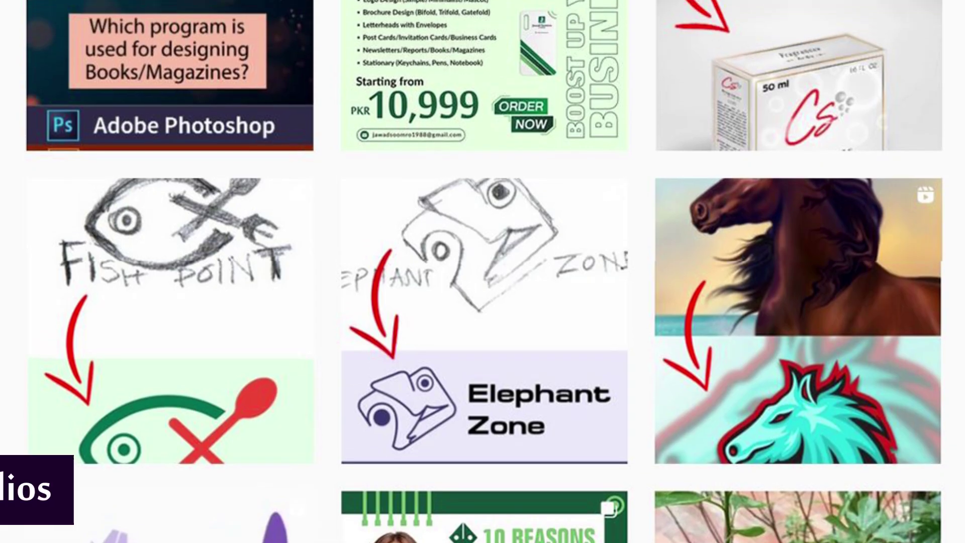
{"action": "scroll", "coordinate": [482, 271], "scroll_direction": "up", "scroll_amount": 5}
{"action": "scroll", "coordinate": [482, 271], "scroll_direction": "up", "scroll_amount": 5}
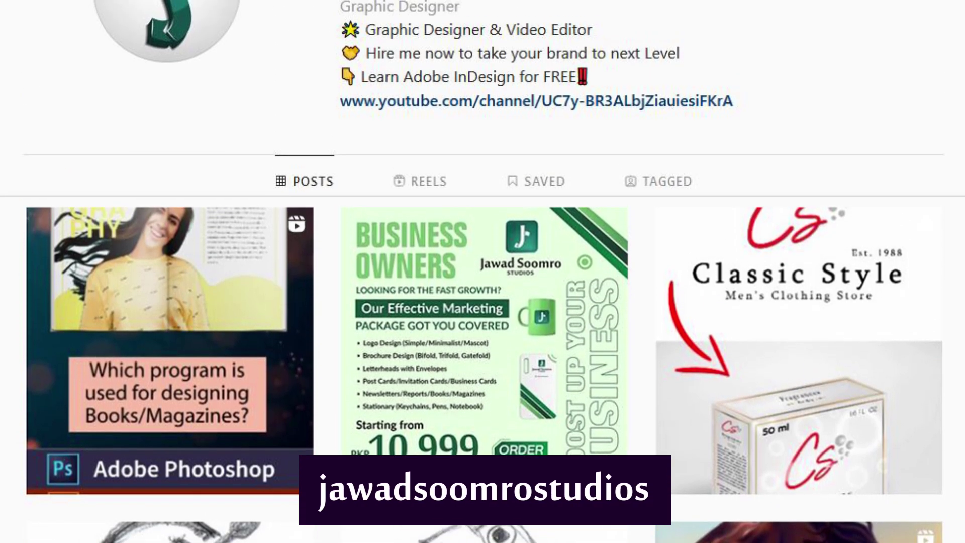